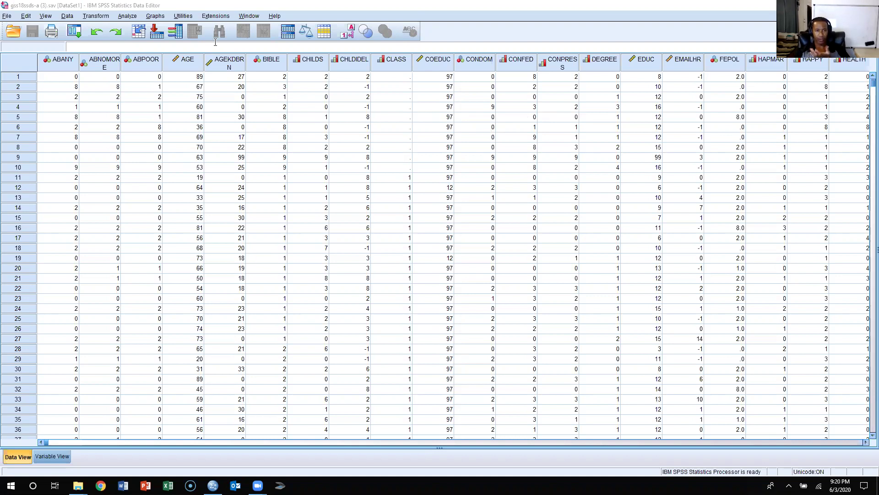
Open the Frequencies dialog from Analyze > Descriptive Statistics
left_click(128, 8)
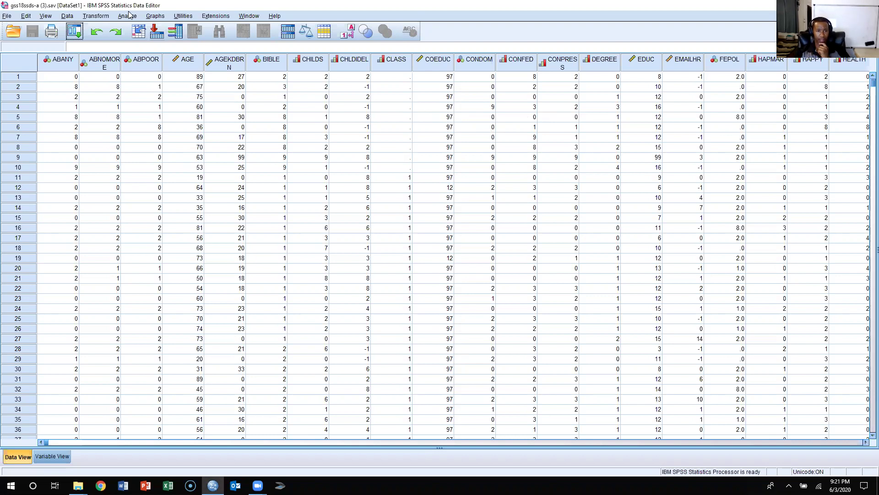
left_click(126, 16)
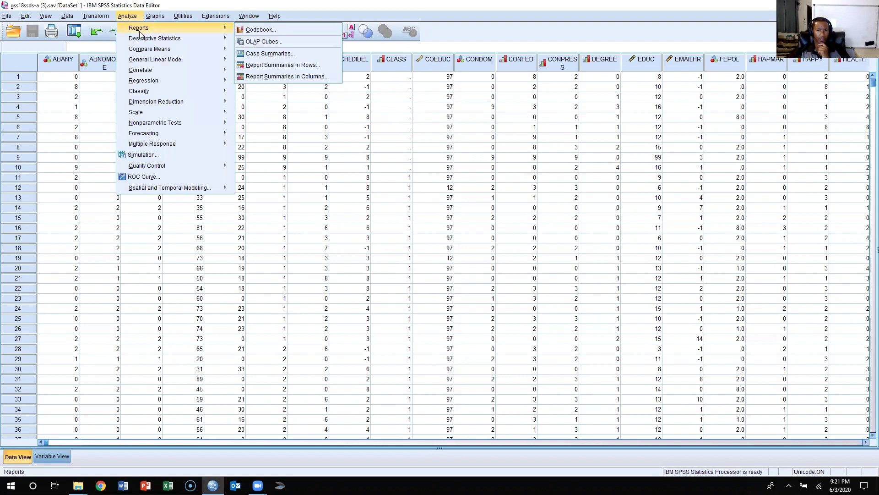
mouse_move(173, 39)
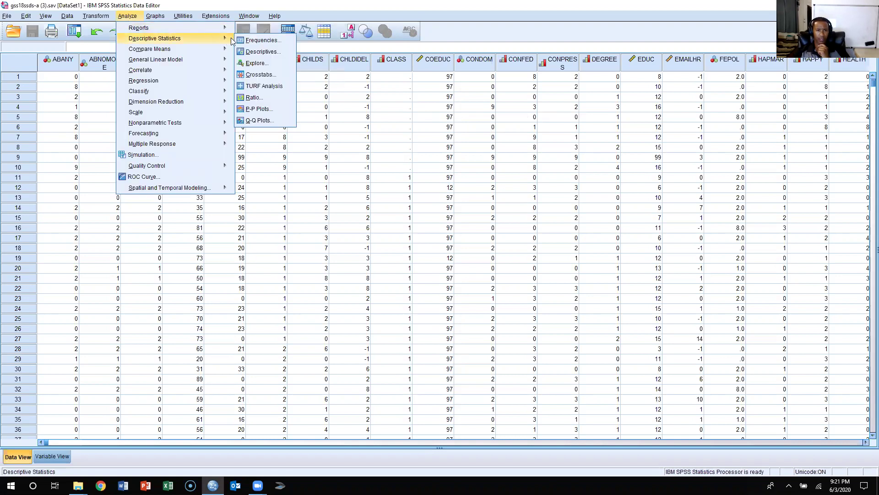
left_click(258, 44)
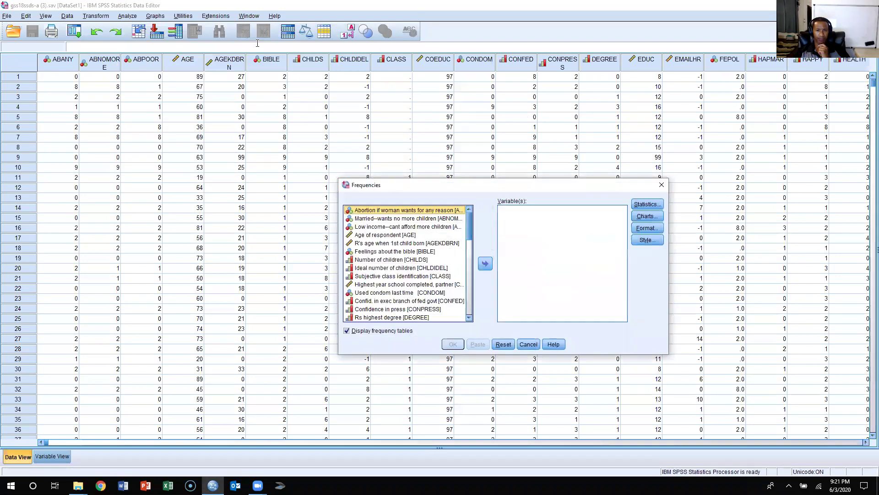
Display variable names in the list and move AGE into Variable(s)
right_click(382, 244)
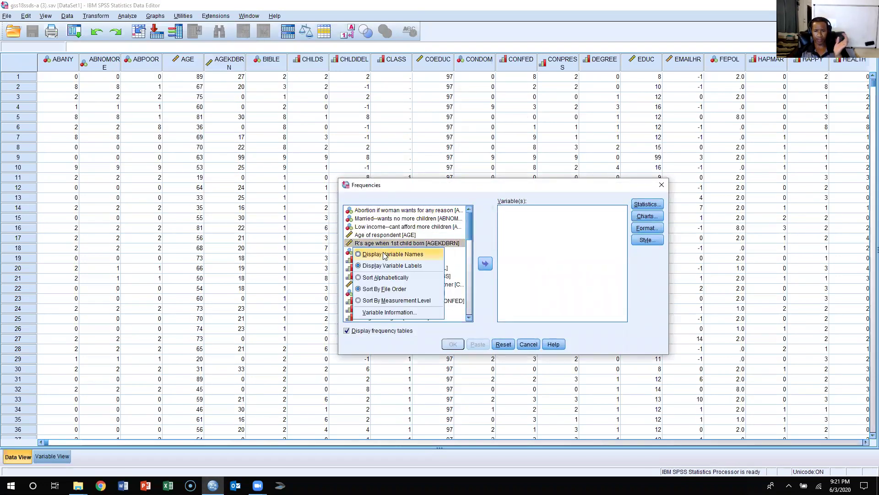
left_click(385, 254)
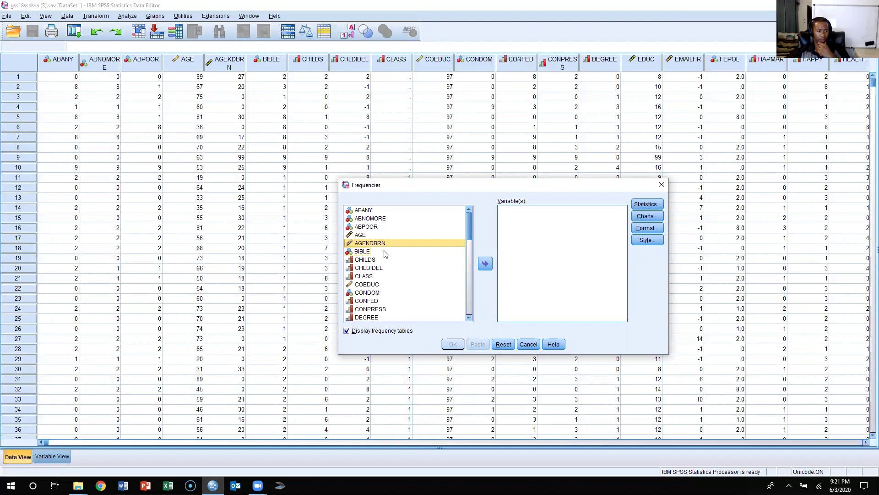
left_click(361, 235)
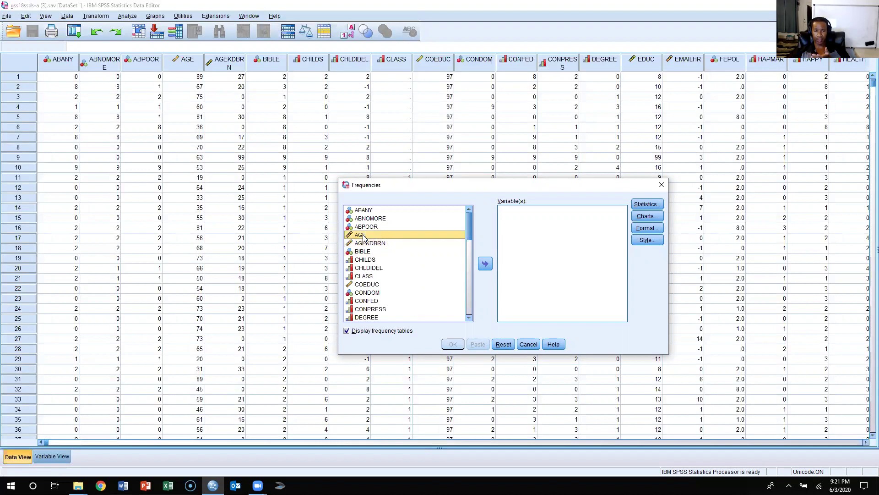
left_click(486, 266)
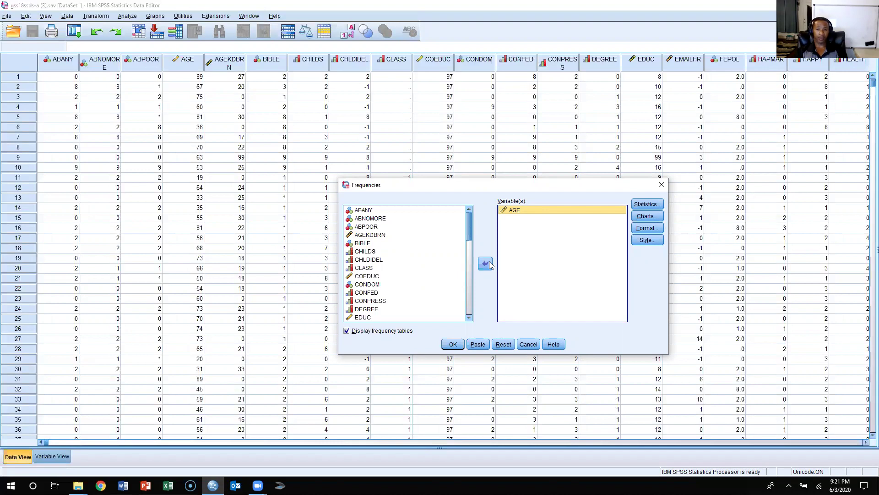
In Frequencies Statistics, tick quartiles, mean, median, mode, std. deviation, variance, range, minimum and maximum
left_click(647, 204)
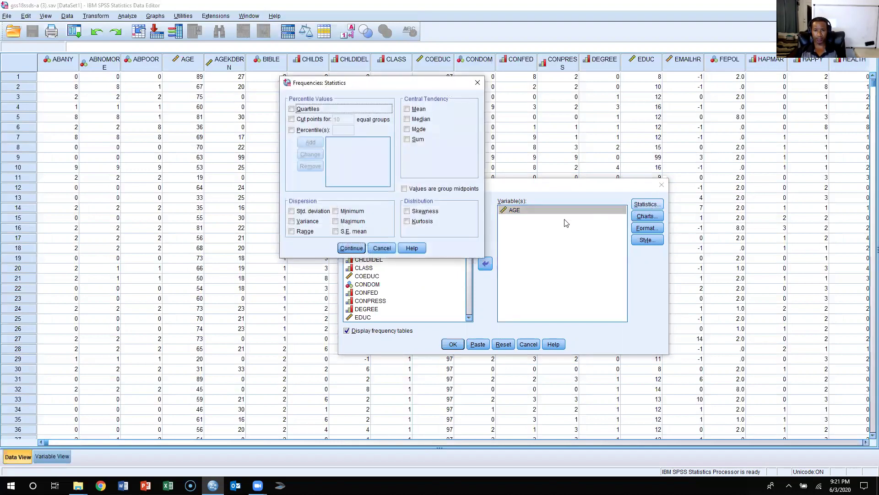
left_click(408, 110)
left_click(408, 119)
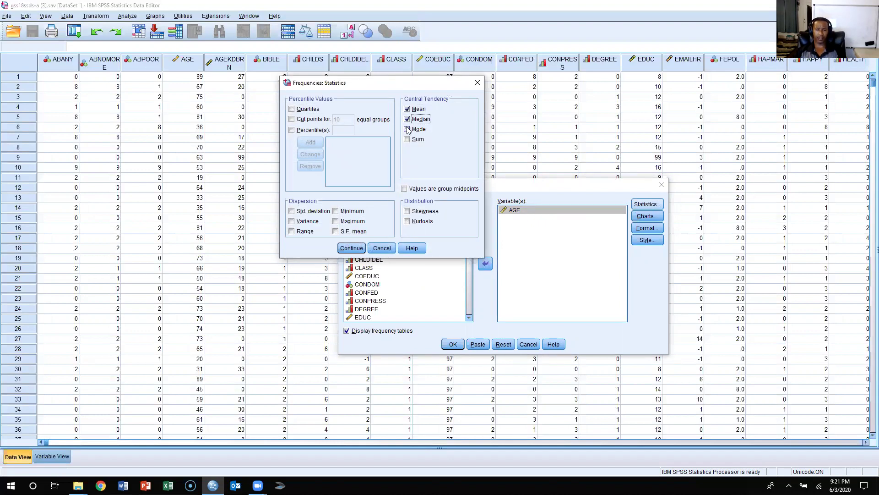
left_click(408, 130)
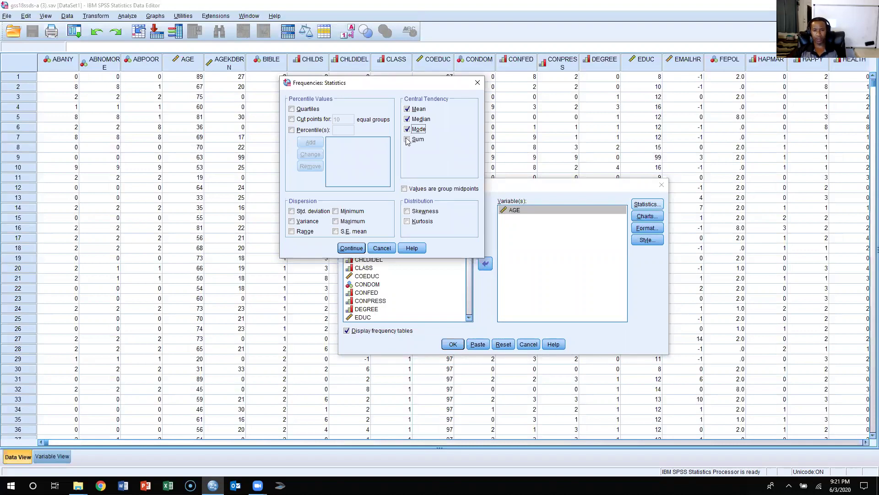
left_click(292, 211)
left_click(293, 221)
left_click(292, 232)
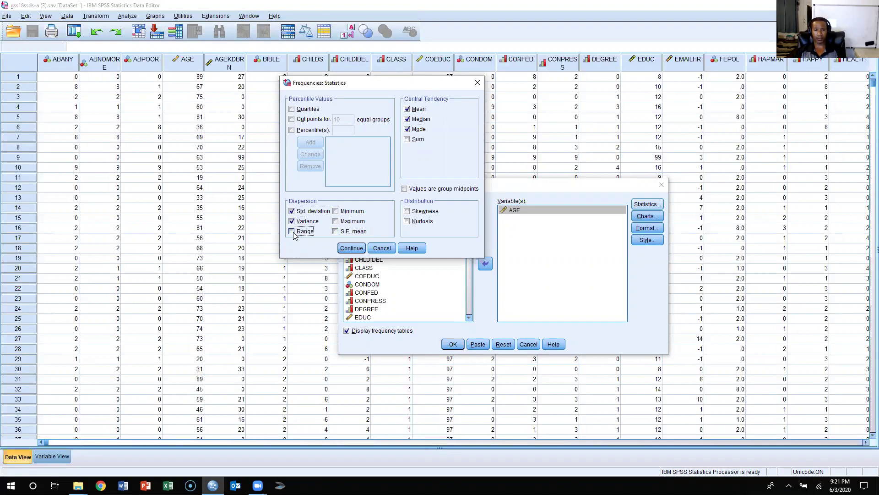
left_click(337, 211)
left_click(336, 221)
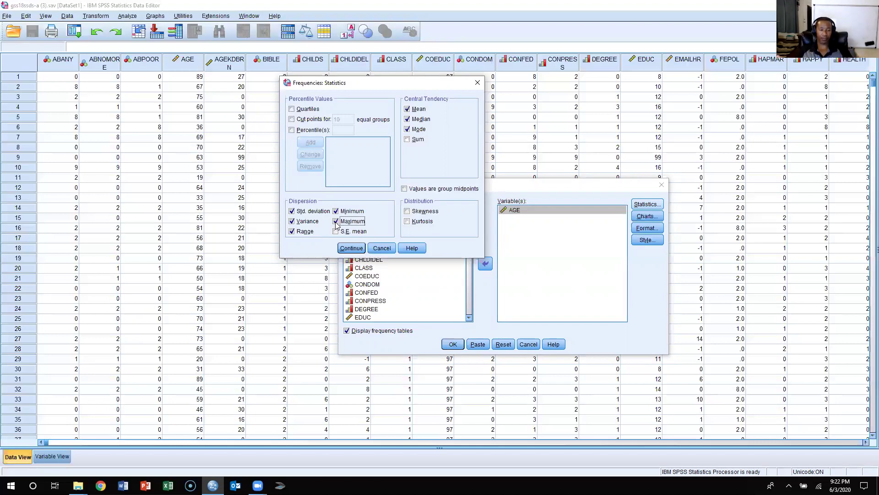
left_click(291, 109)
Run Frequencies on AGE and check the output: mean 48.69, median 48.00, mode 34
left_click(351, 248)
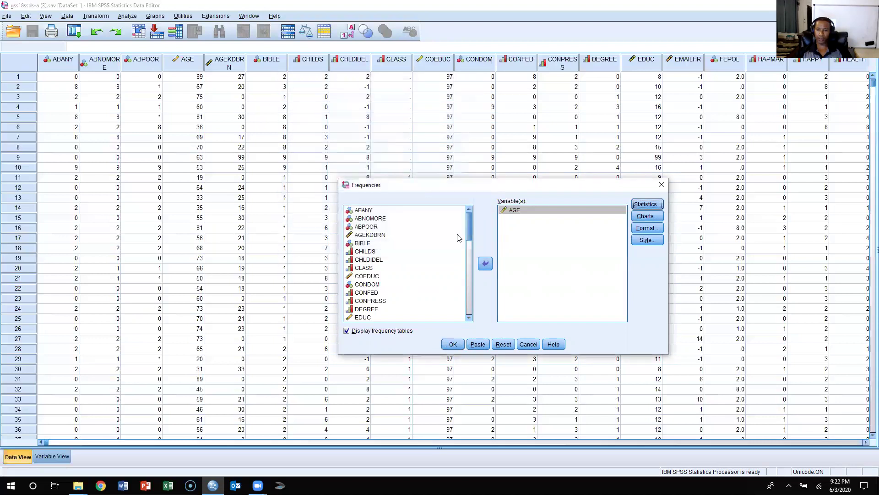
left_click(452, 344)
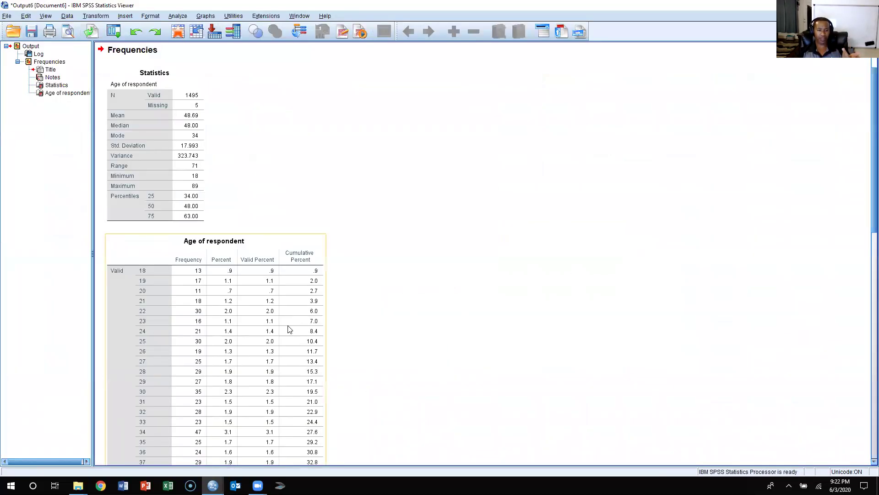
scroll(289, 329, "down", 10)
scroll(289, 329, "up", 10)
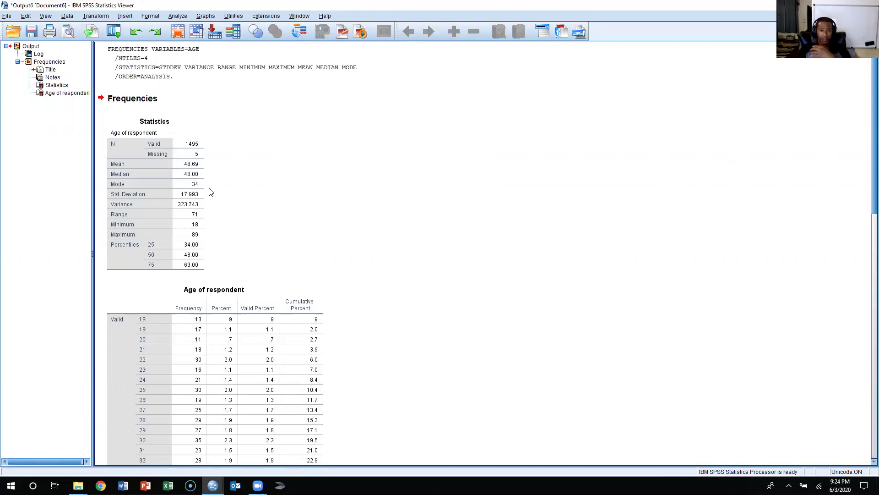
scroll(312, 206, "down", 15)
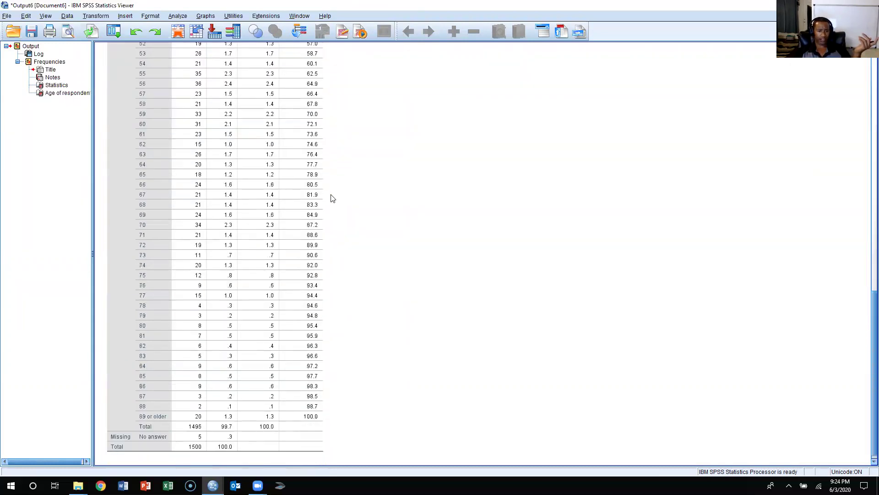
scroll(320, 316, "up", 15)
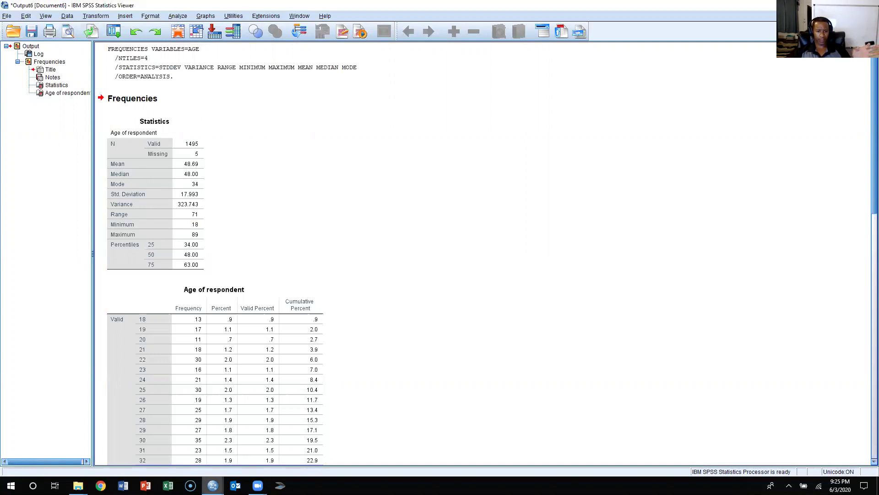
From the data editor, open the Explore dialog under Analyze > Descriptive Statistics
mouse_move(212, 484)
left_click(197, 460)
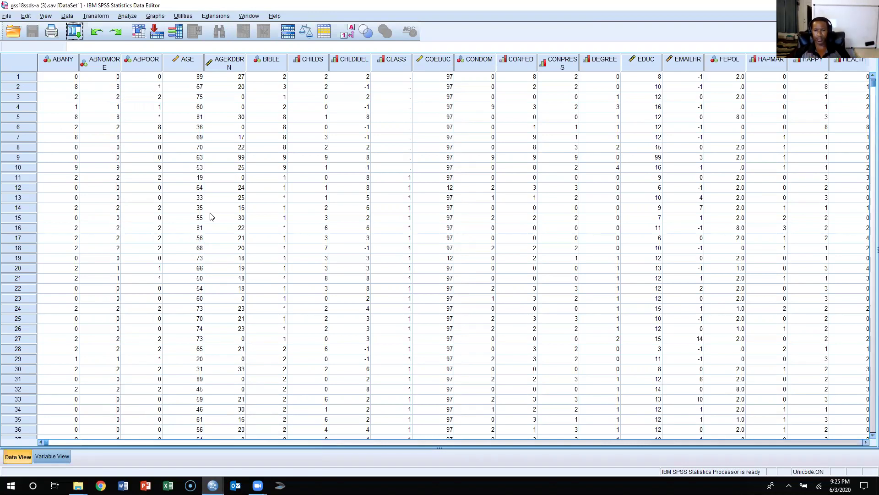
left_click(128, 17)
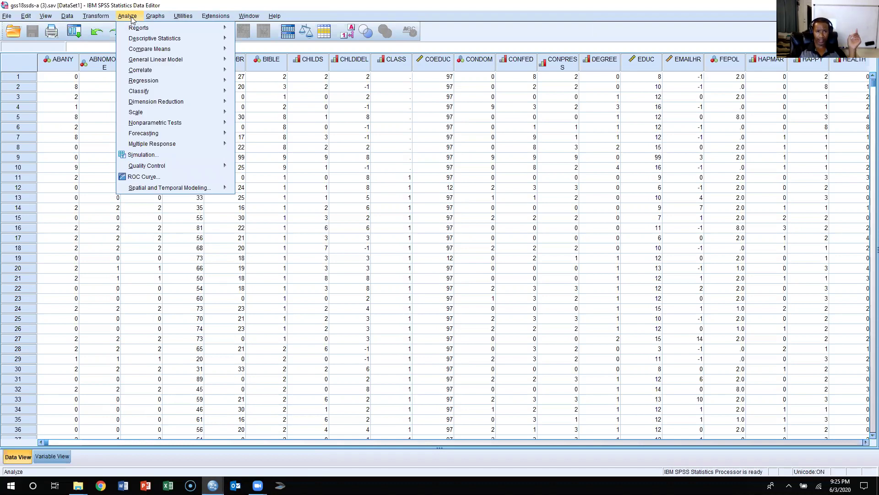
mouse_move(160, 44)
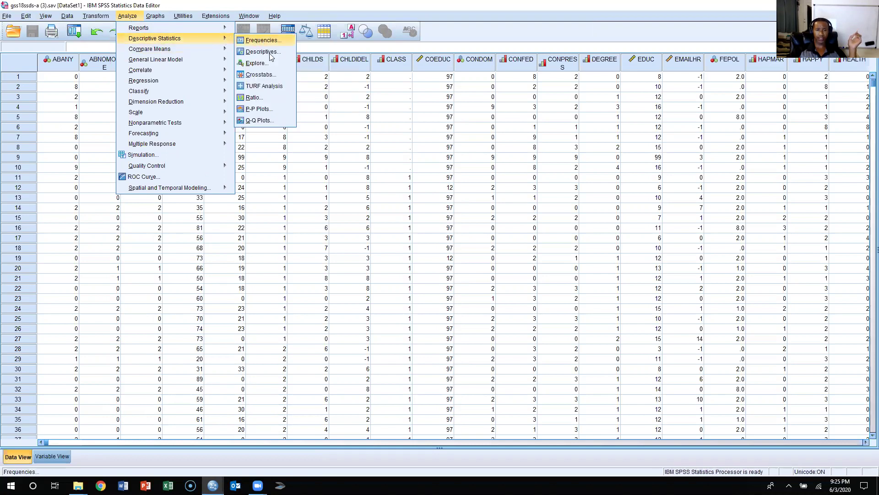
left_click(269, 64)
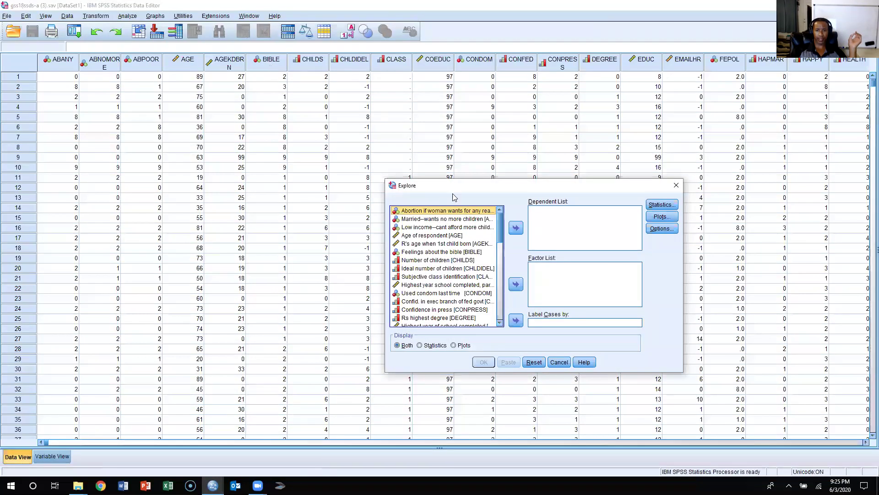
left_click(432, 263)
List variables by name and move EDUC into the Dependent List
right_click(432, 266)
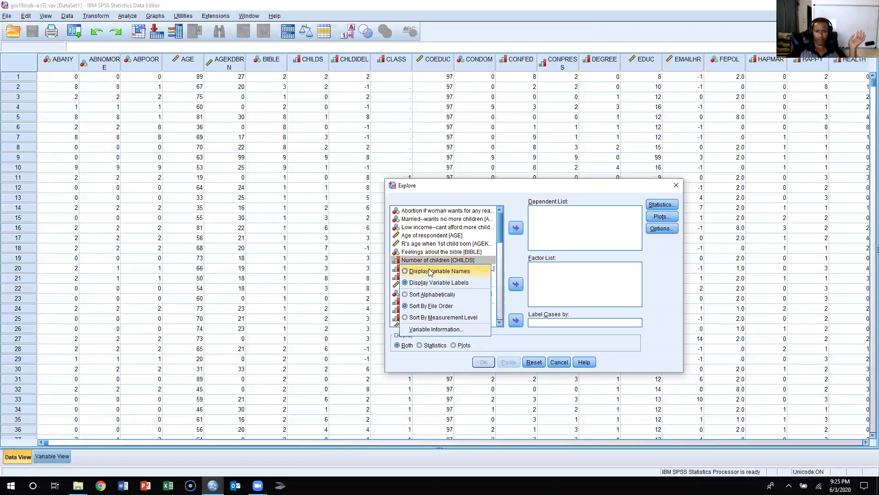
left_click(431, 271)
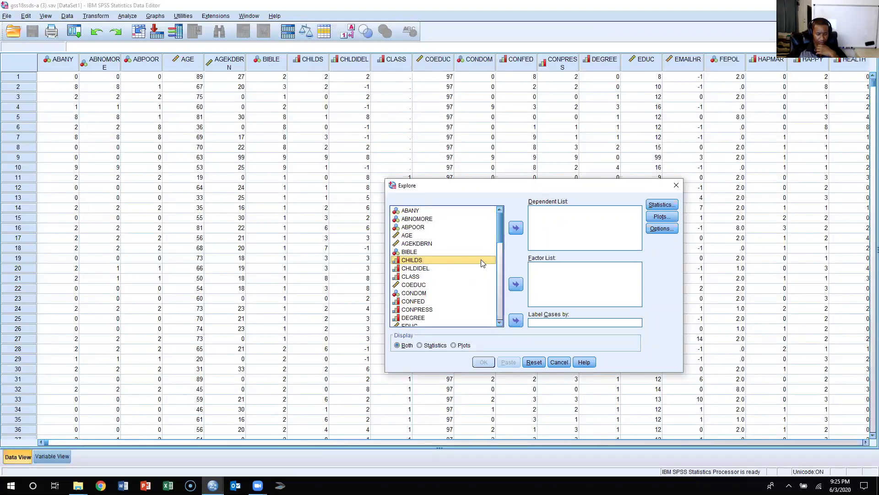
scroll(478, 264, "down", 2)
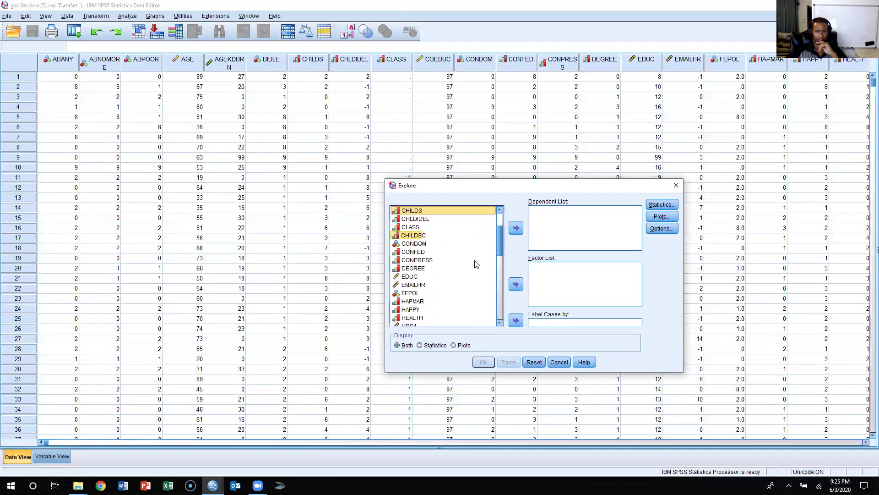
left_click(409, 277)
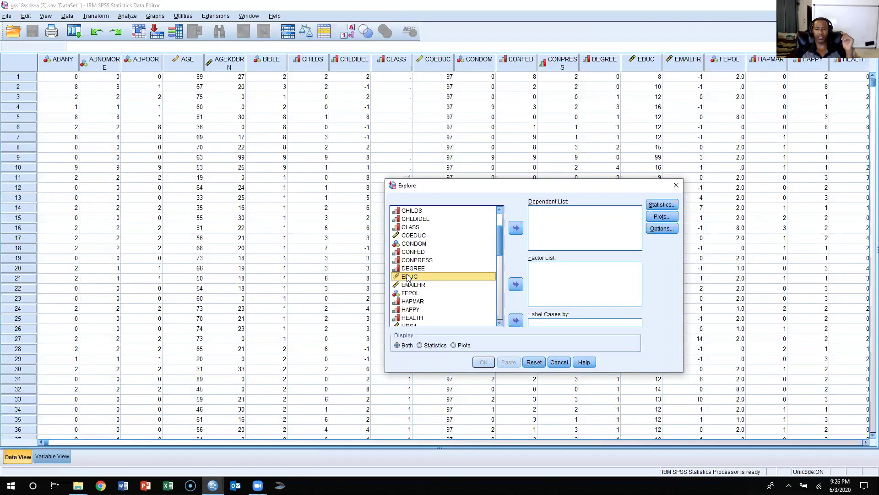
left_click(516, 229)
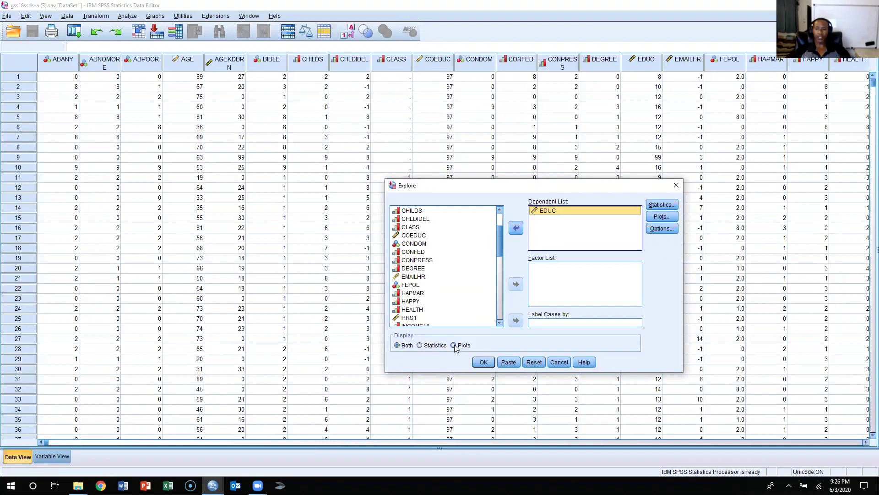
Turn off the stem-and-leaf plot in the Explore plot options
left_click(666, 219)
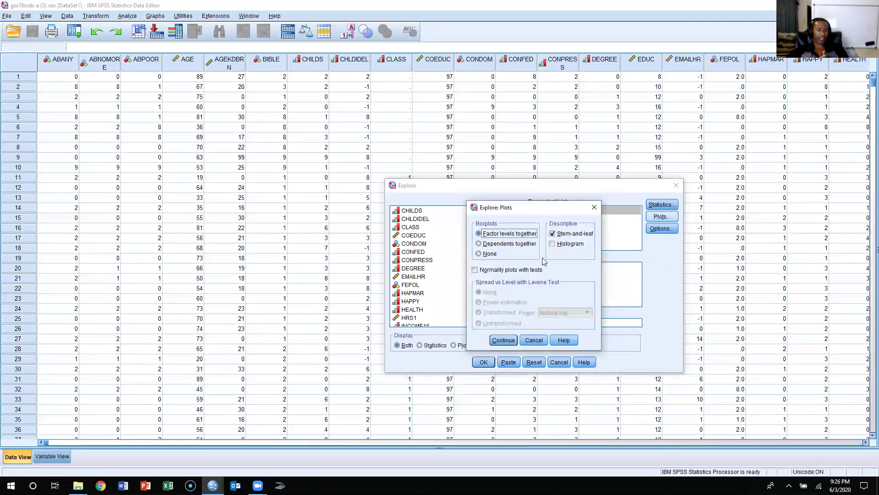
left_click(553, 234)
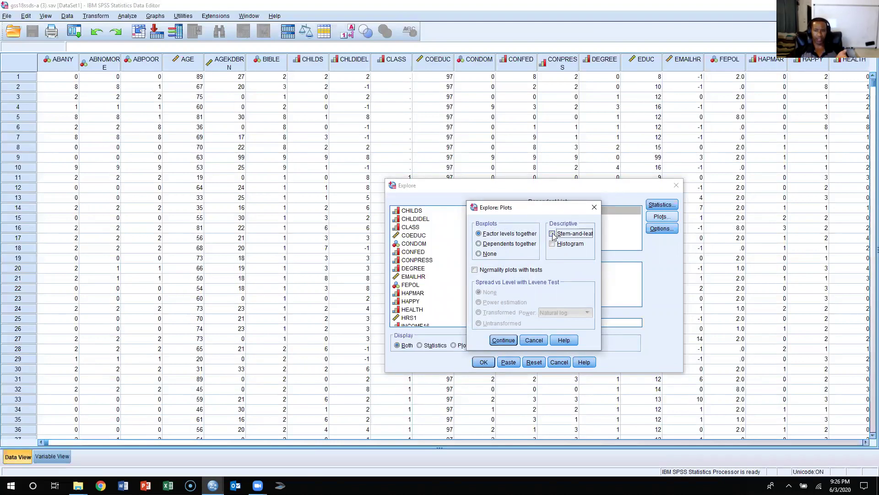
left_click(509, 341)
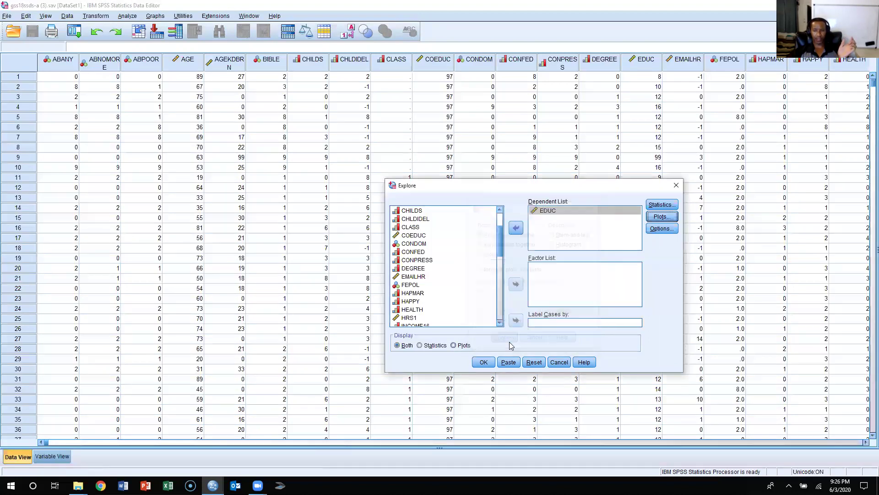
Keep Descriptives at the 95% interval and run Explore on EDUC
left_click(651, 205)
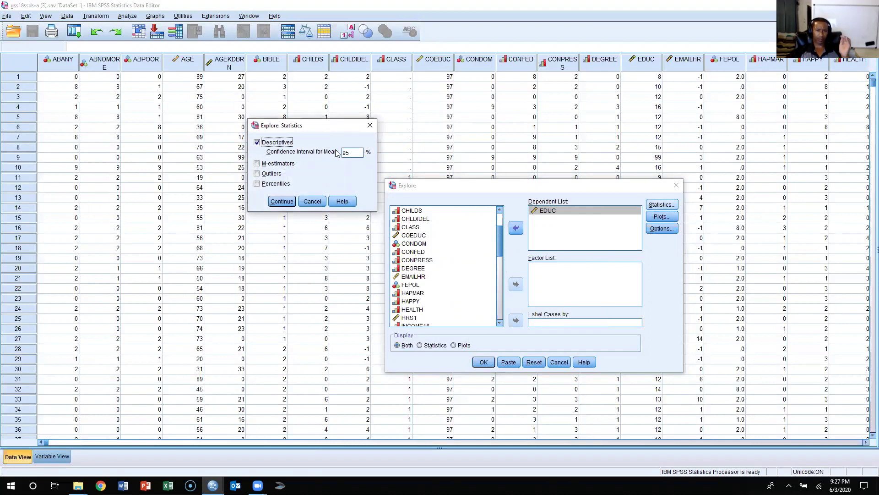
left_click(281, 202)
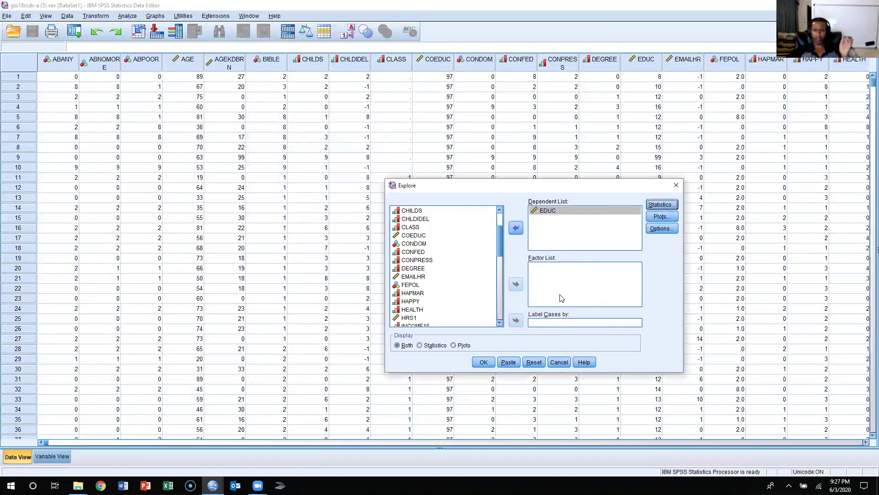
left_click(484, 362)
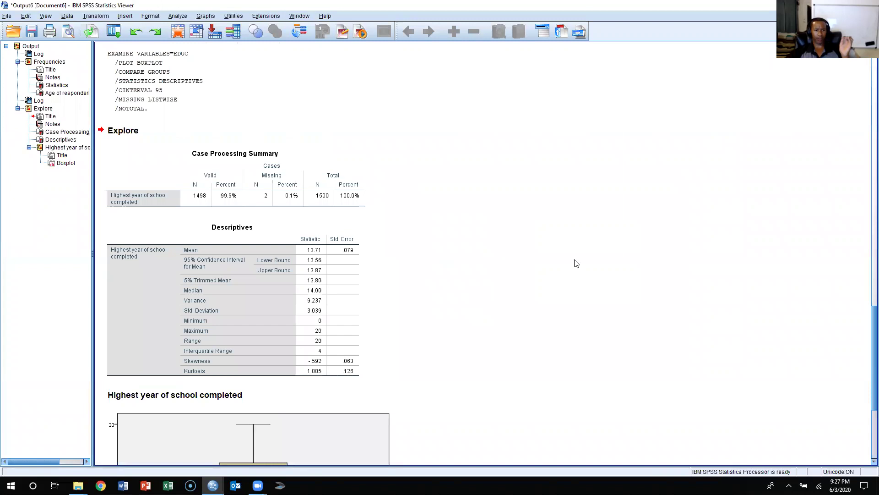
scroll(576, 263, "down", 3)
scroll(577, 263, "up", 1)
scroll(504, 274, "down", 3)
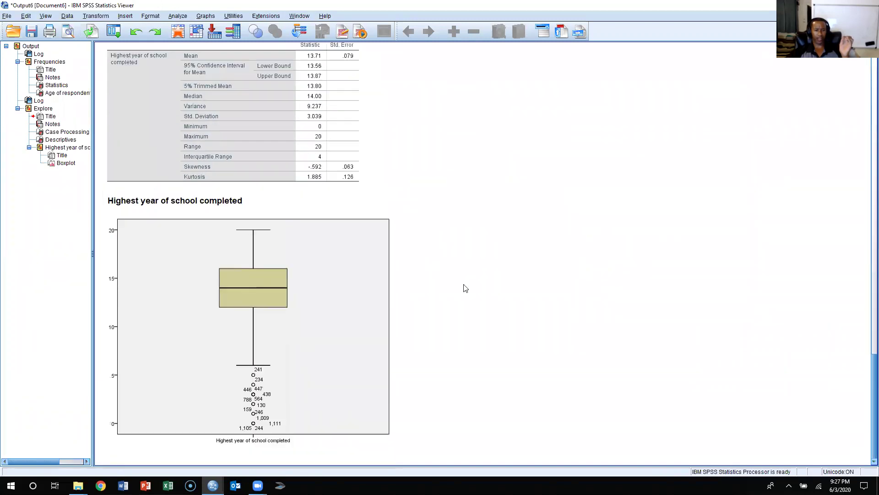
left_click(304, 263)
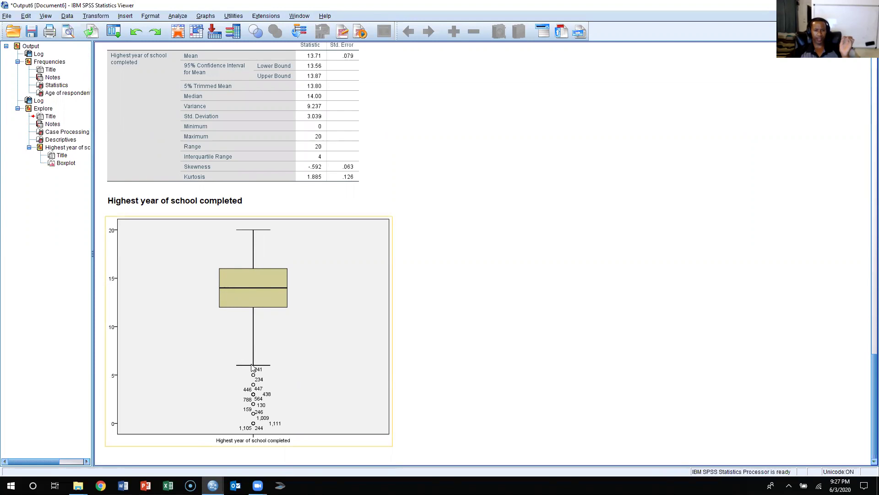
scroll(253, 366, "up", 2)
scroll(252, 362, "up", 1)
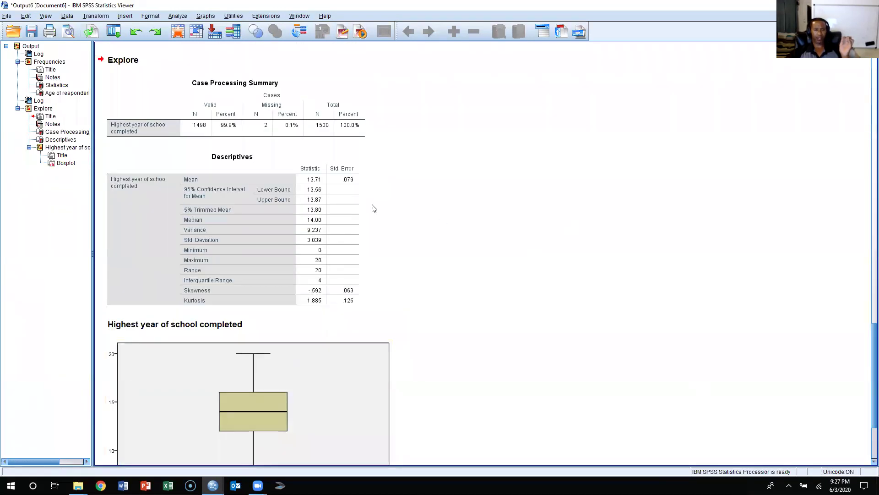
left_click(320, 182)
left_click(436, 199)
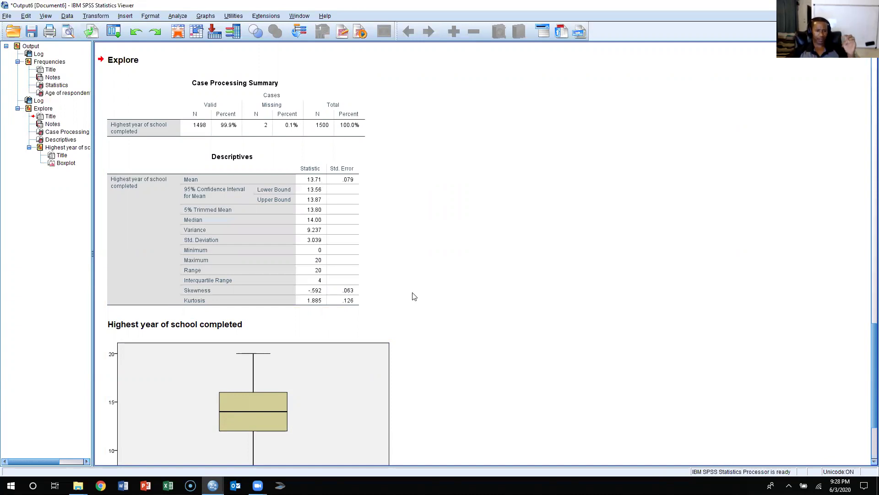
Review the EDUC Descriptives table and boxplot (median 14, box about 12–16)
scroll(412, 294, "down", 2)
left_click(216, 405)
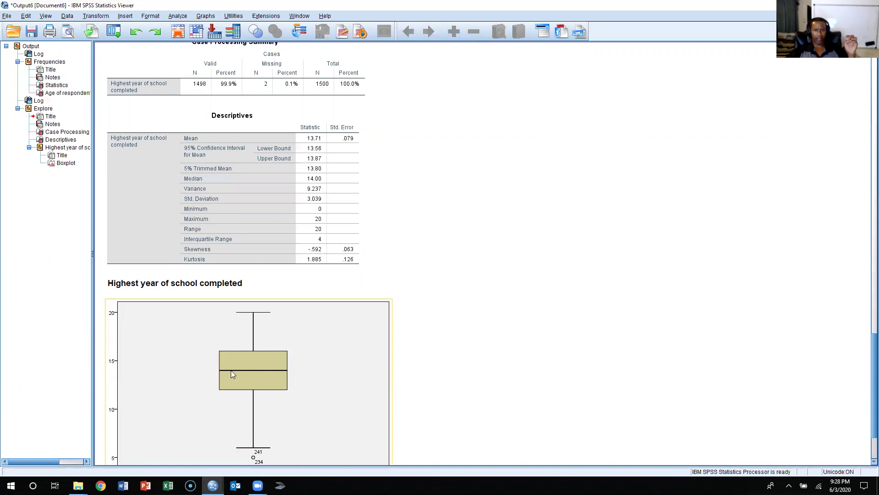
left_click(298, 261)
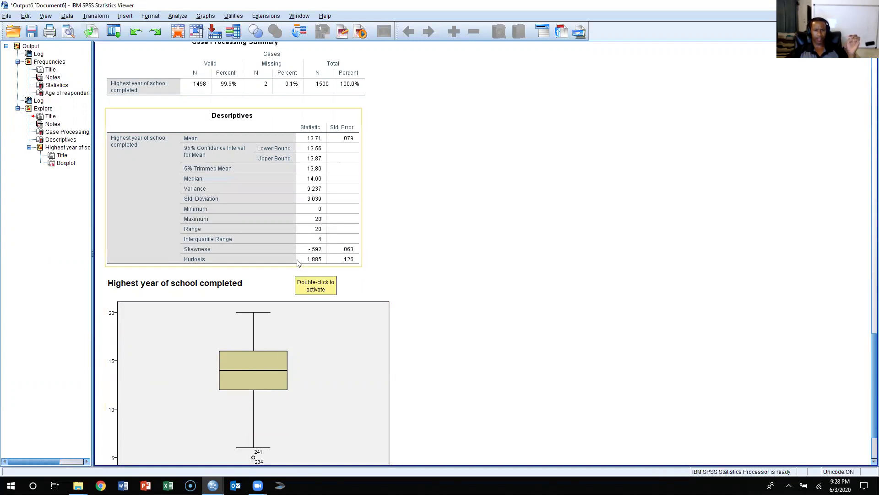
left_click(281, 339)
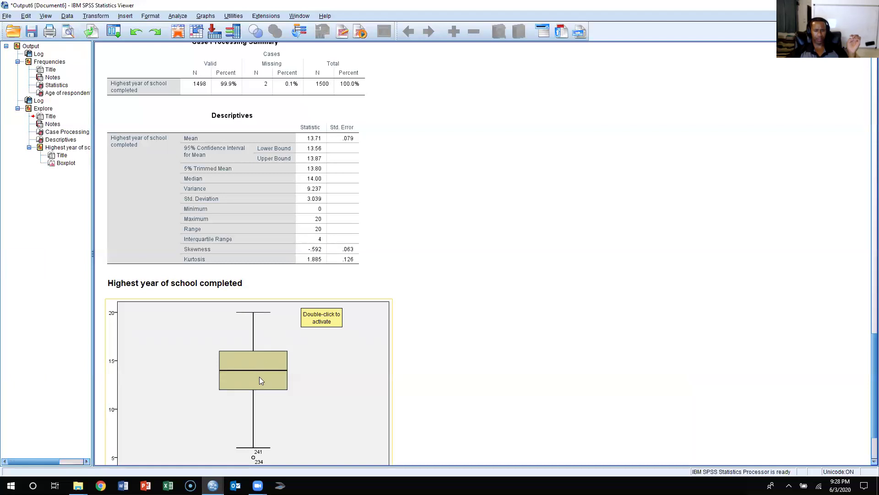
left_click(488, 265)
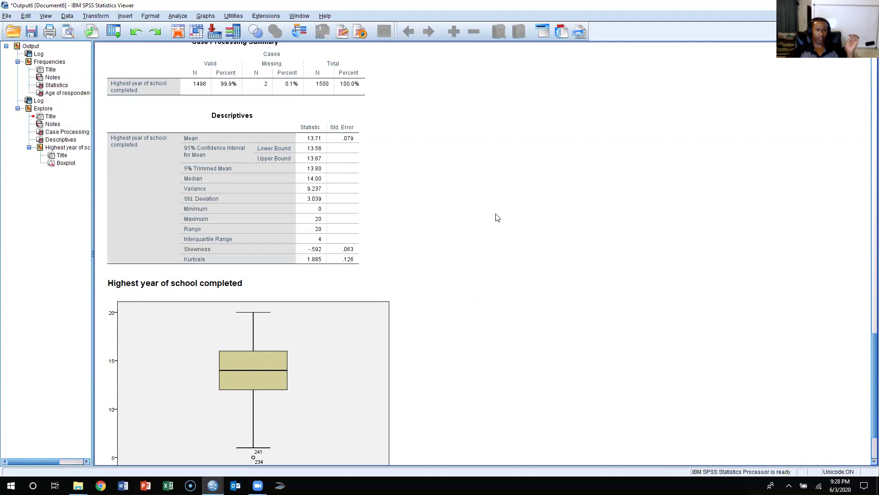
scroll(498, 217, "down", 3)
left_click(280, 280)
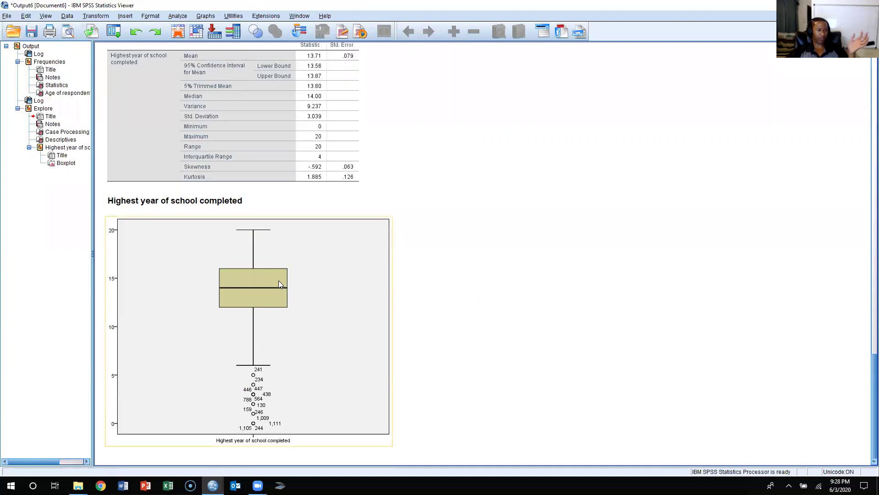
left_click(714, 142)
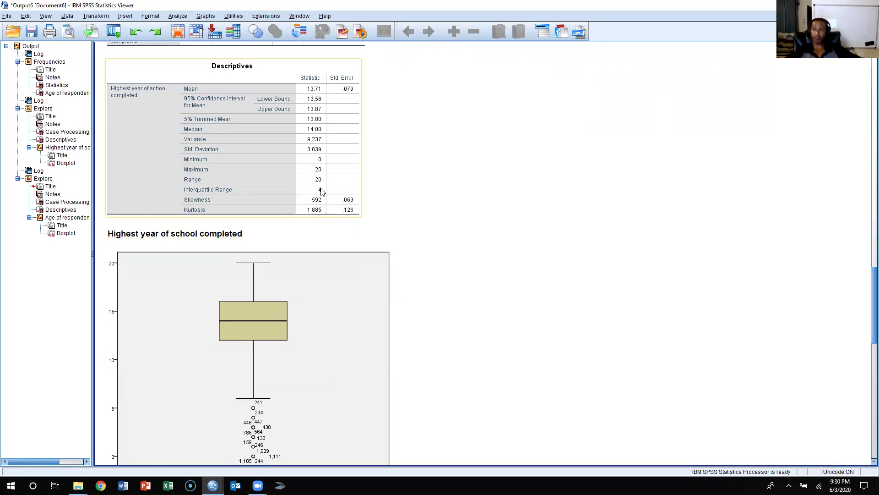
left_click(563, 64)
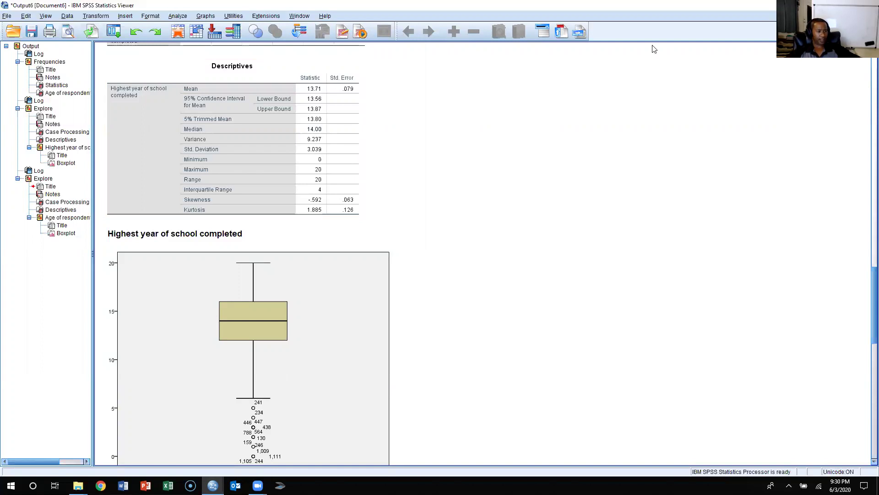